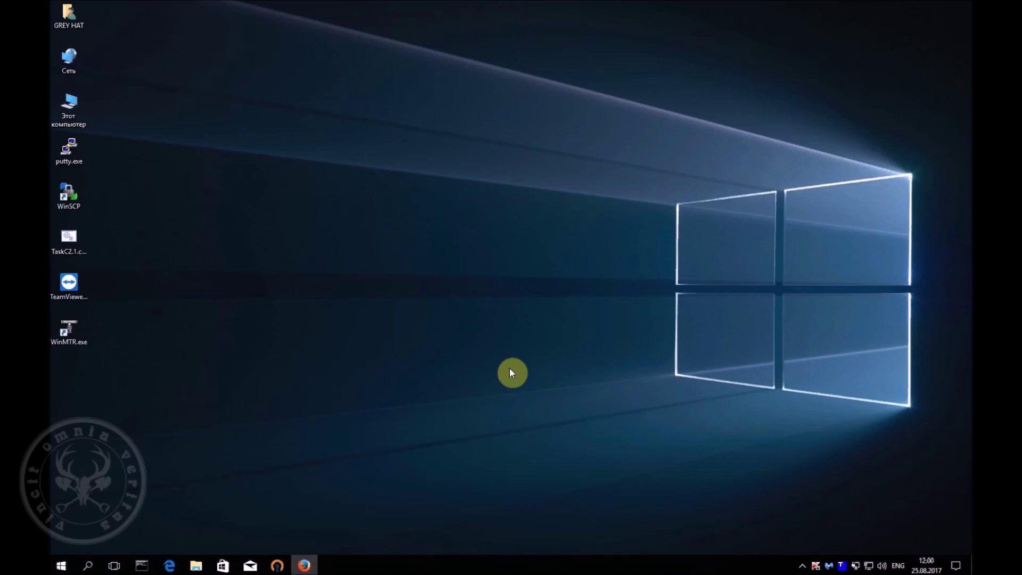
Step: Restore the minimized Firefox window showing the TechBench by WZT page
left_click(305, 565)
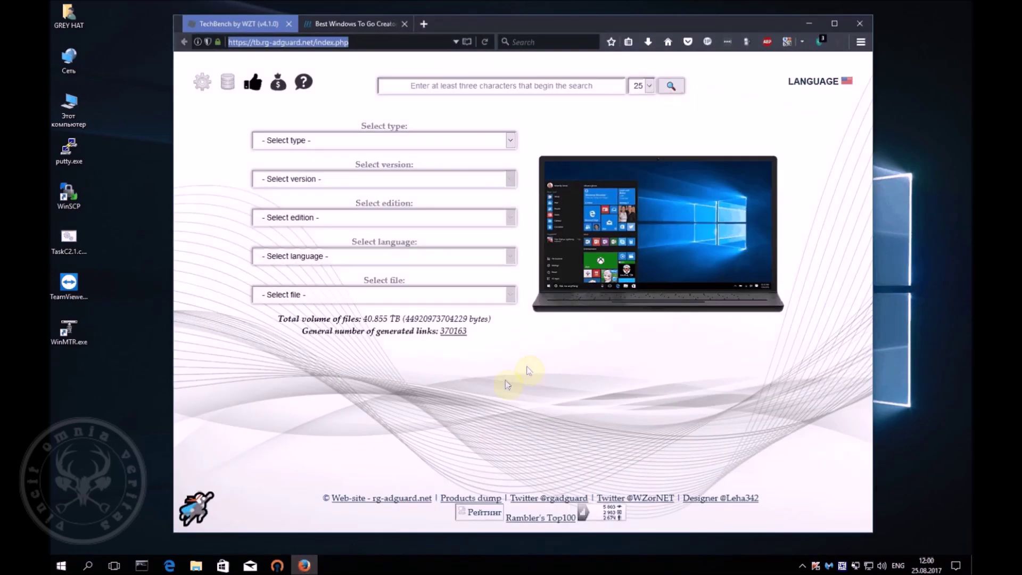
Step: Set the TechBench download type to Windows (Final) and open the version list
left_click(510, 140)
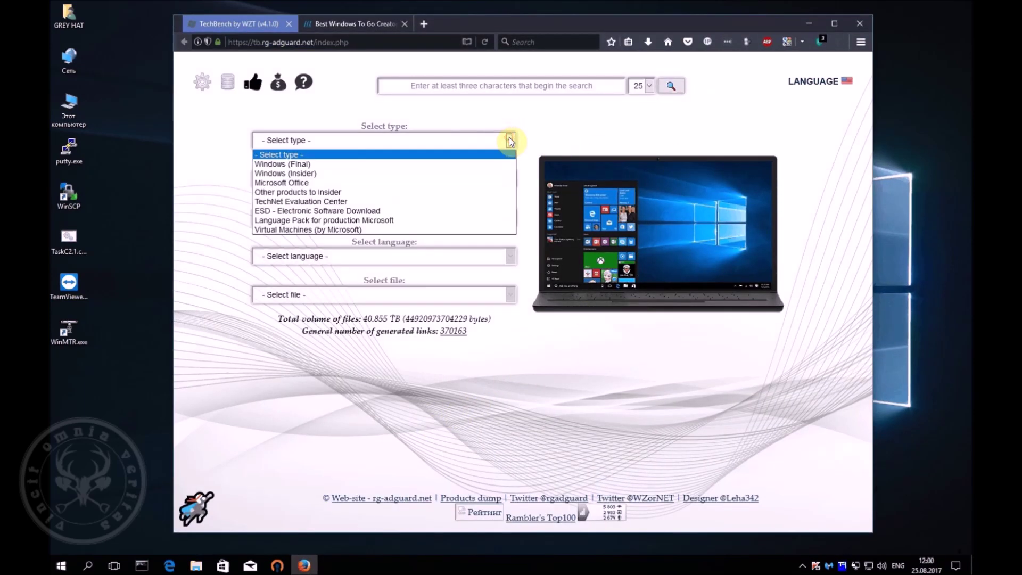
left_click(403, 165)
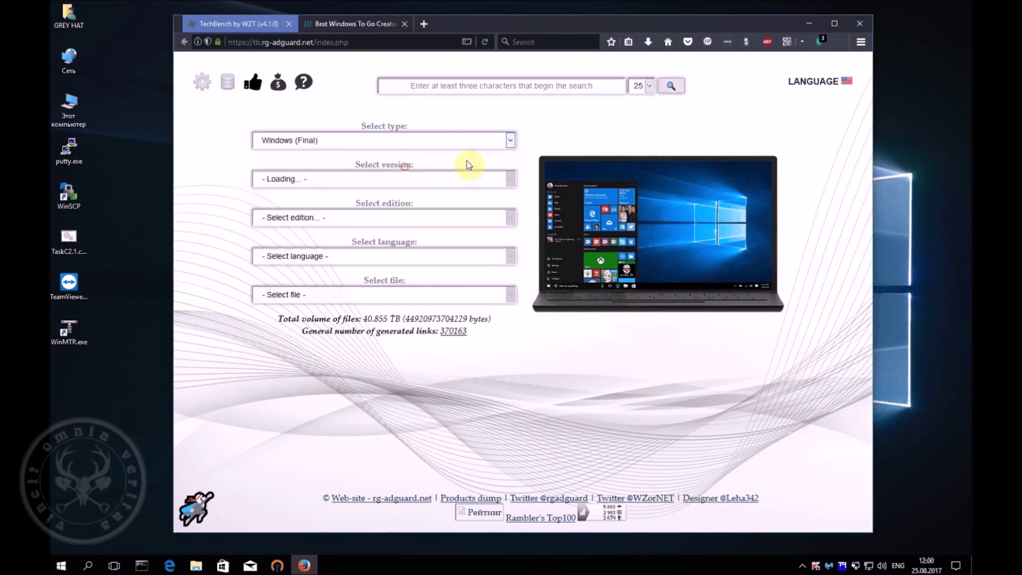
left_click(510, 179)
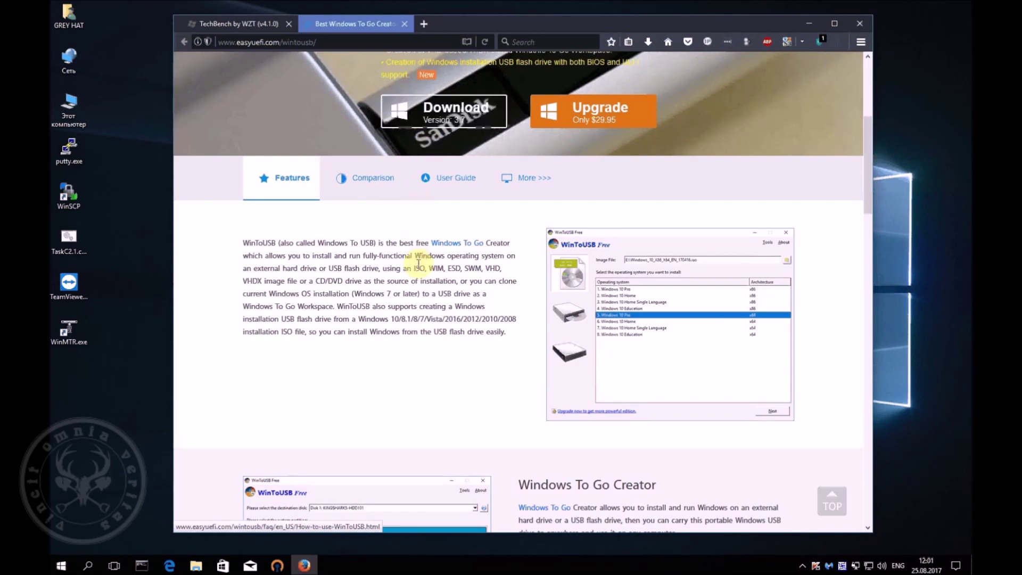
Step: Zoom in, highlight 'Windows To Go Creator' on the WinToUSB page, zoom back and minimize Firefox
scroll(419, 265, "up", 4)
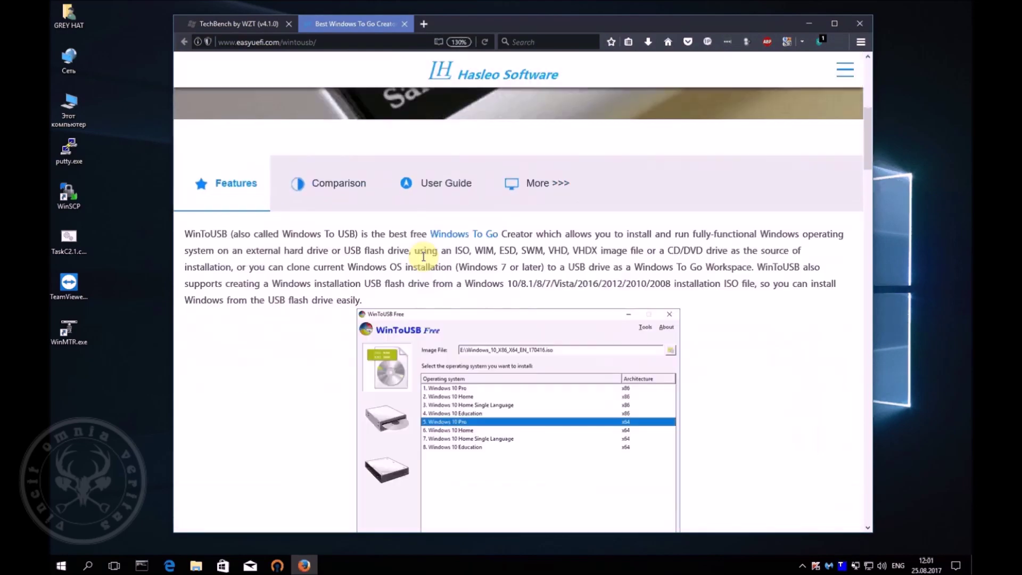
left_click_drag(467, 260, 598, 260)
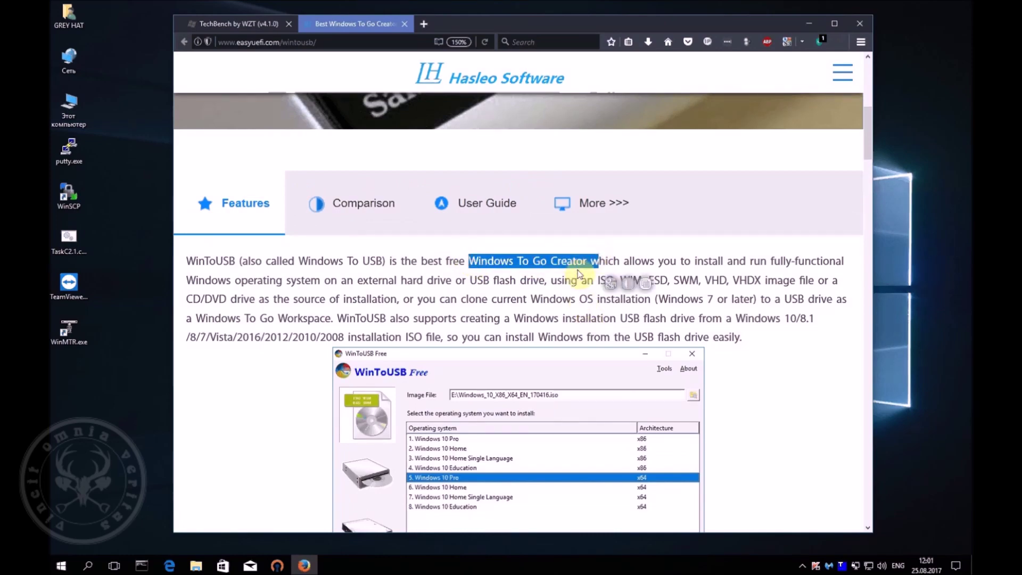
scroll(580, 270, "down", 1)
scroll(579, 270, "down", 3)
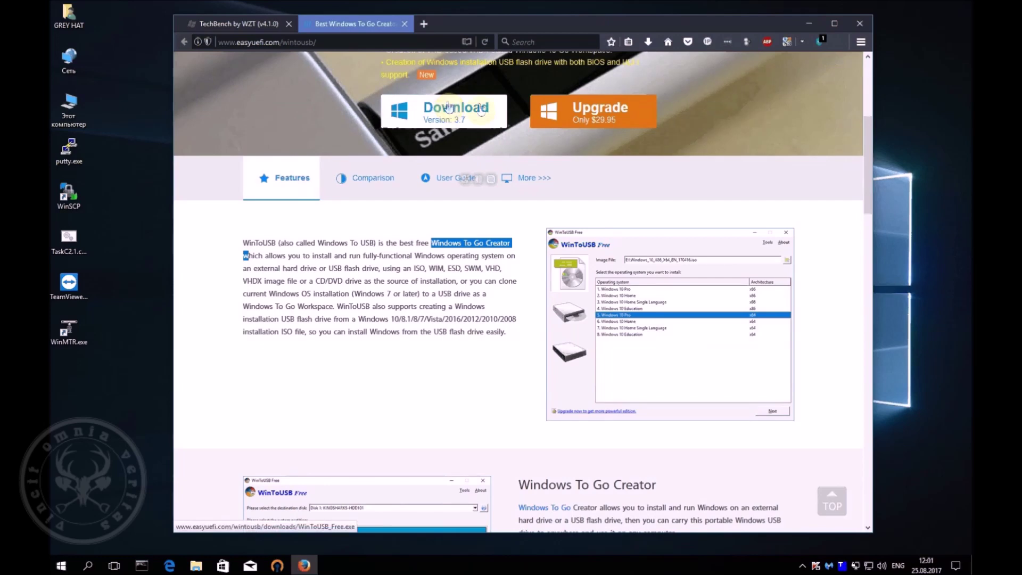
left_click(804, 22)
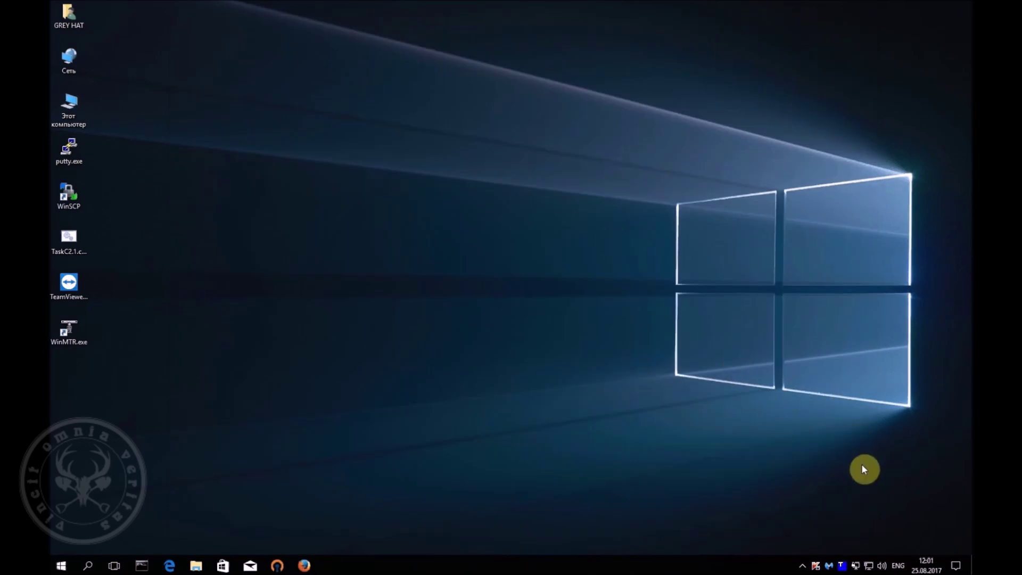
Step: Launch Hasleo WinToUSB from the Start menu and nudge its window right and down
left_click(61, 566)
scroll(257, 498, "down", 3)
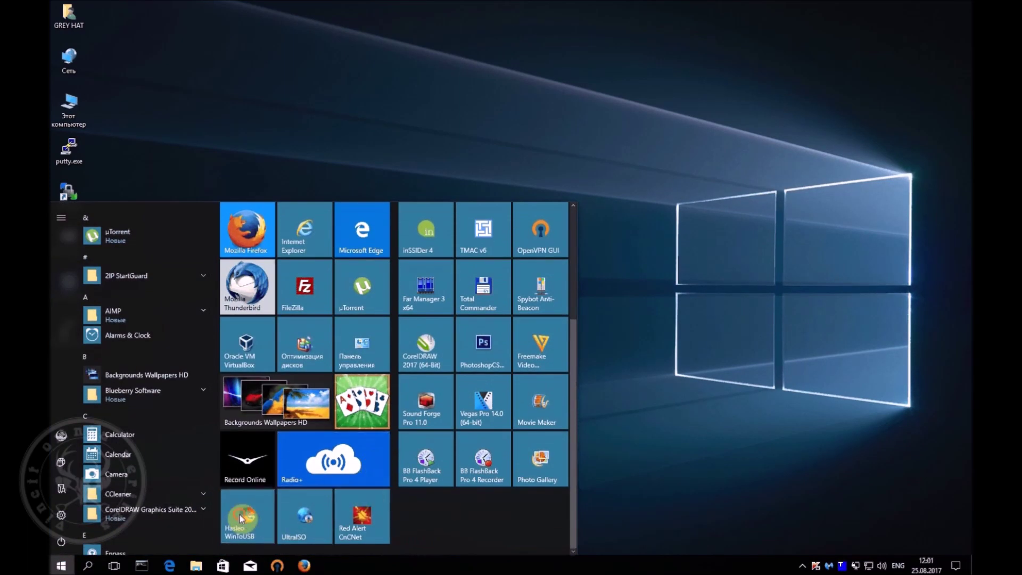
left_click(263, 515)
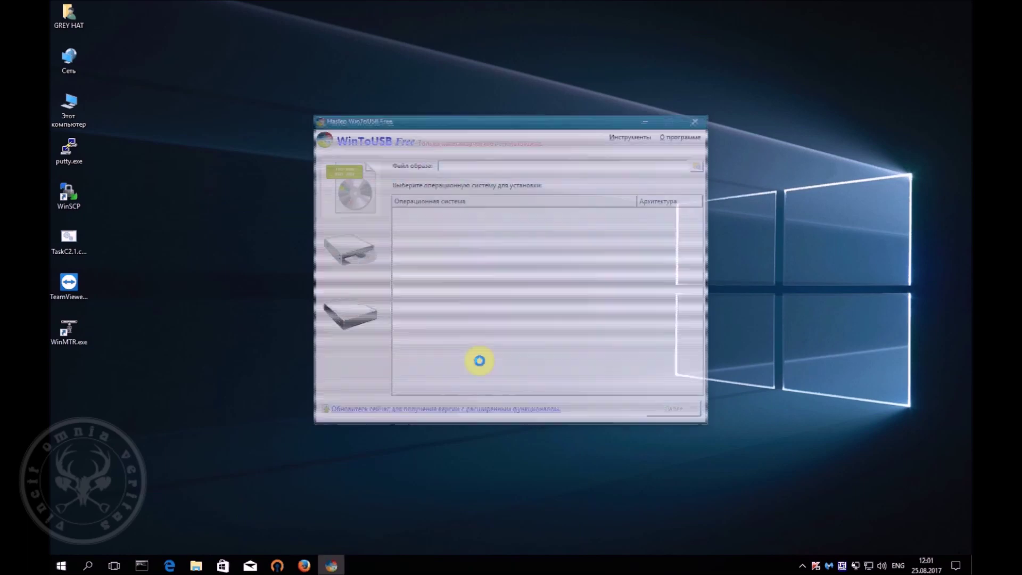
left_click_drag(539, 123, 578, 132)
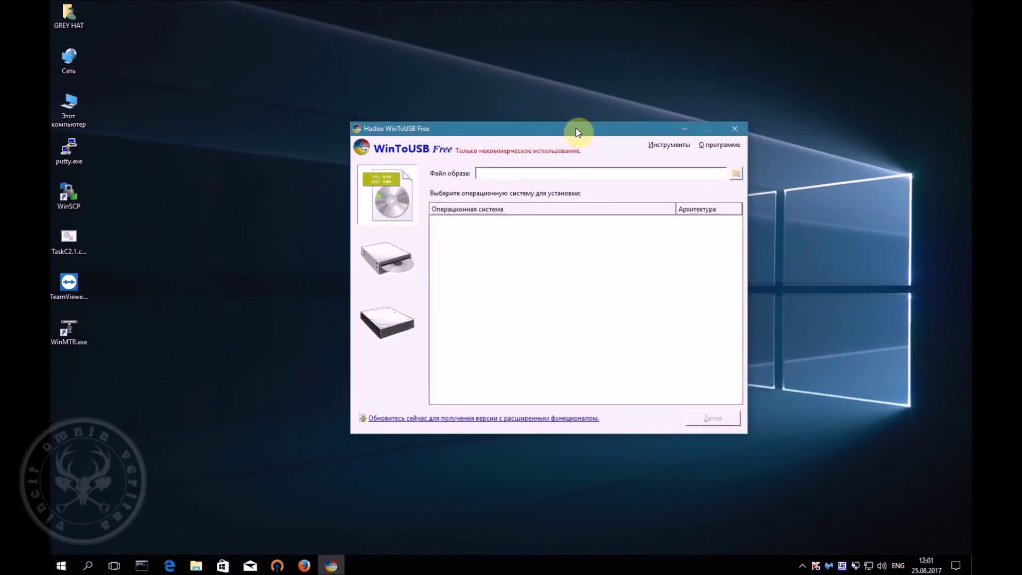
left_click(433, 179)
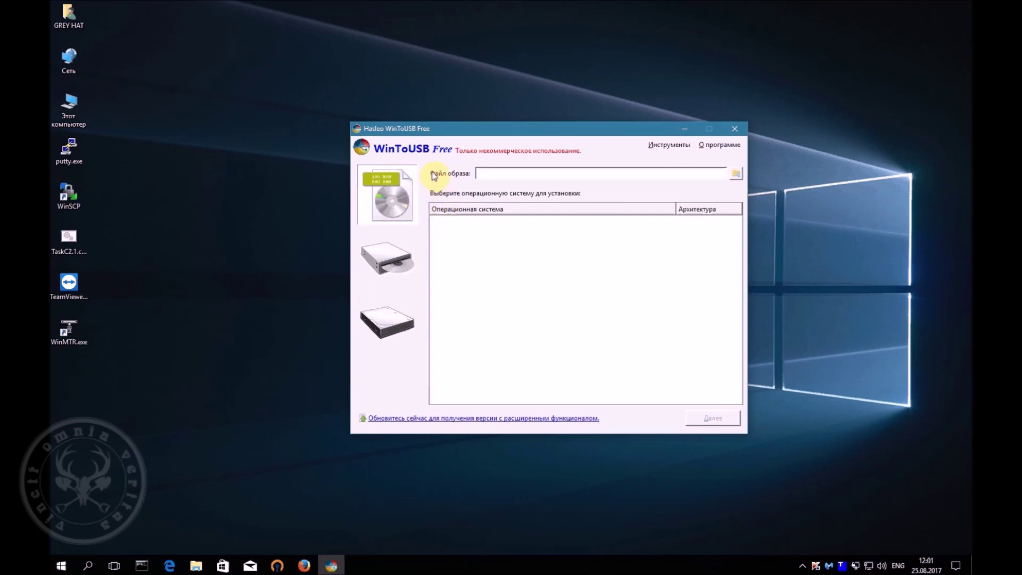
Step: Load Win10_1703_Russian_x64.iso from D:\Distributive\System\Windows\Windows 10 Redstone 2 as the image file
left_click(736, 175)
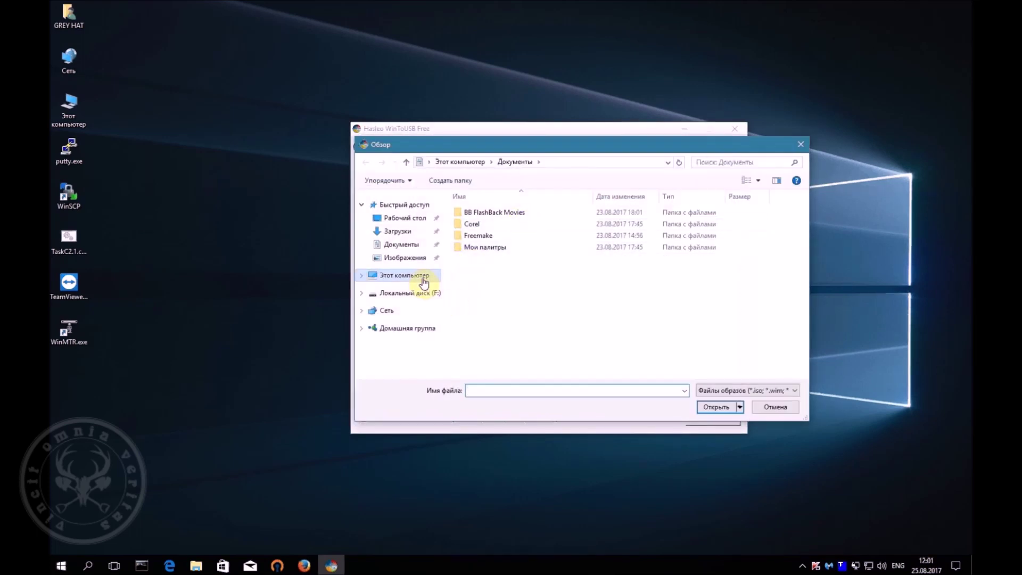
left_click(423, 278)
double_click(660, 333)
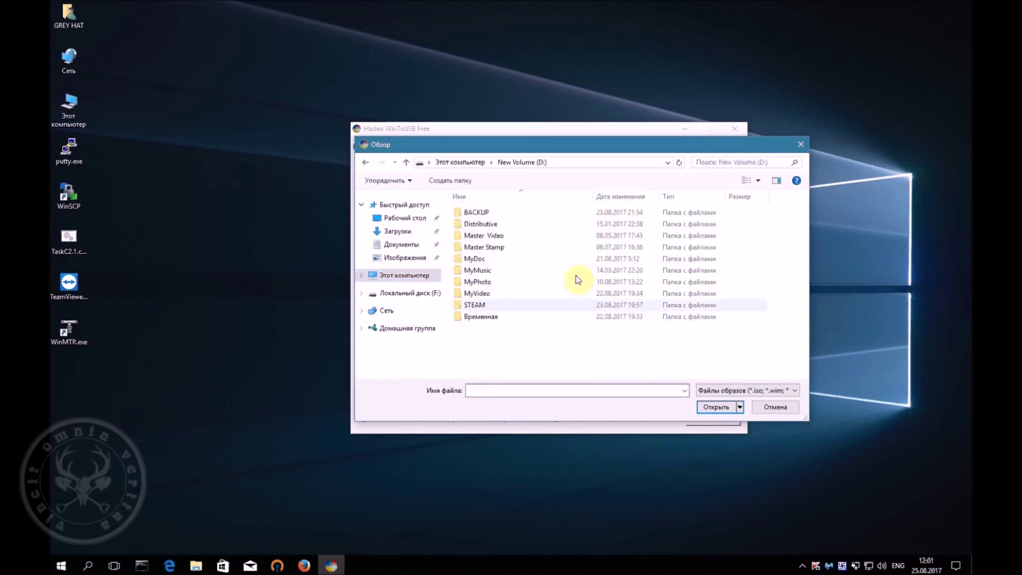
double_click(485, 224)
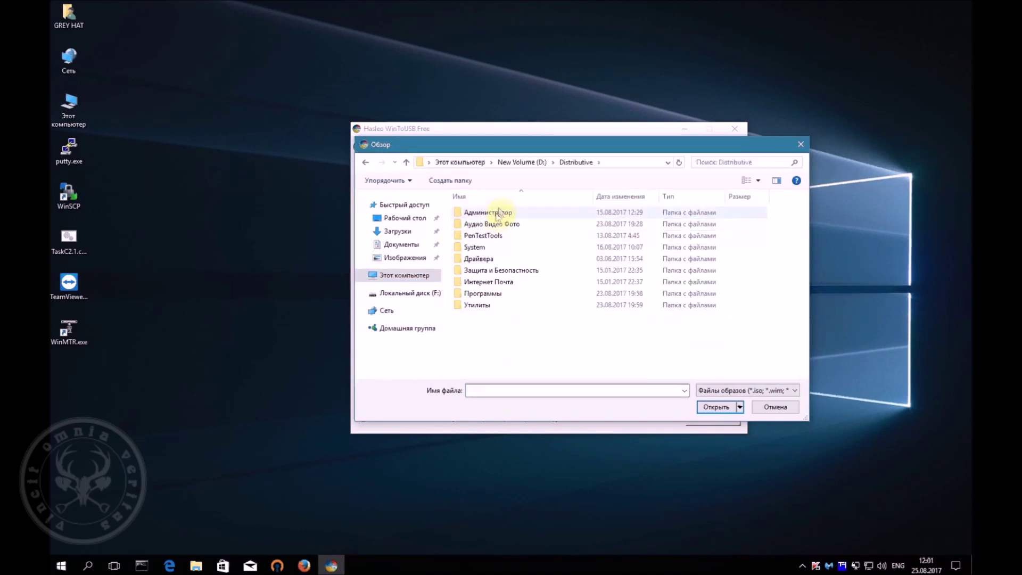
double_click(494, 248)
double_click(487, 271)
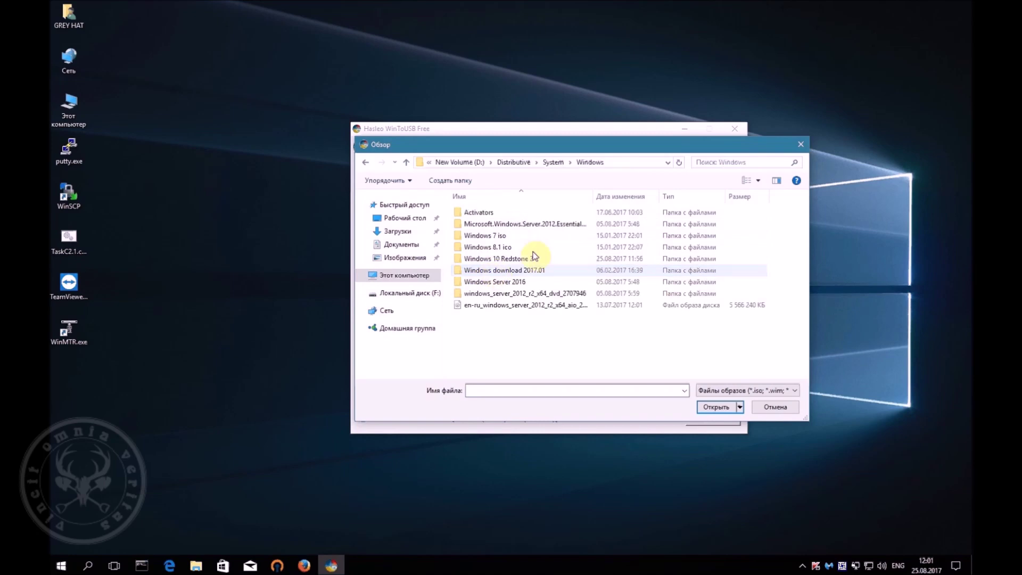
double_click(519, 261)
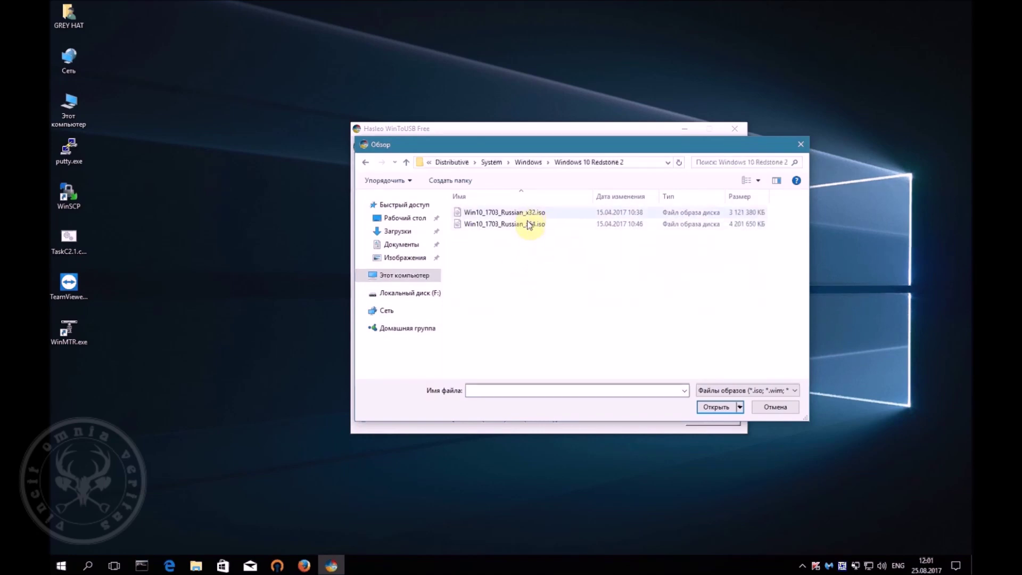
left_click(529, 223)
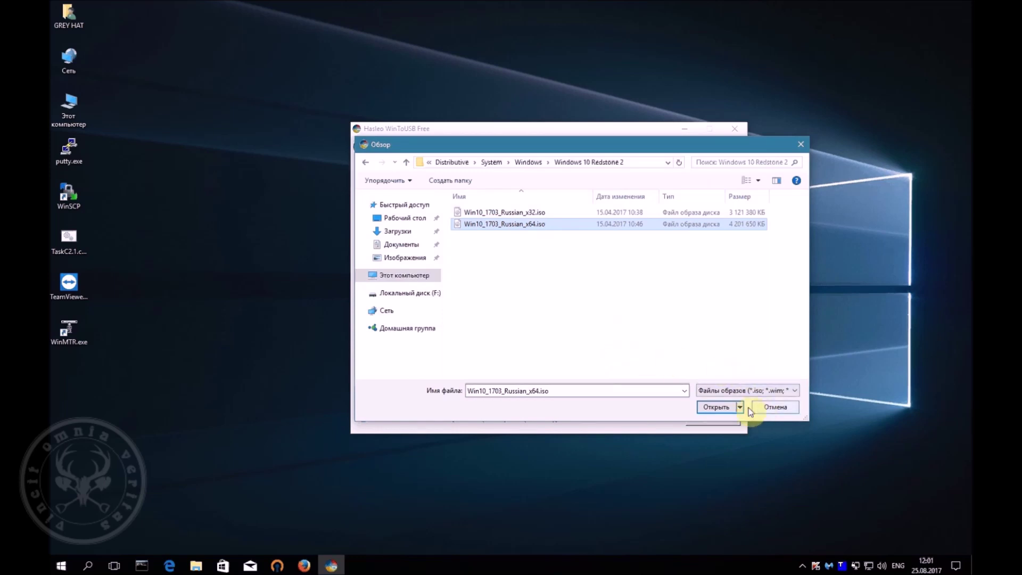
left_click(716, 408)
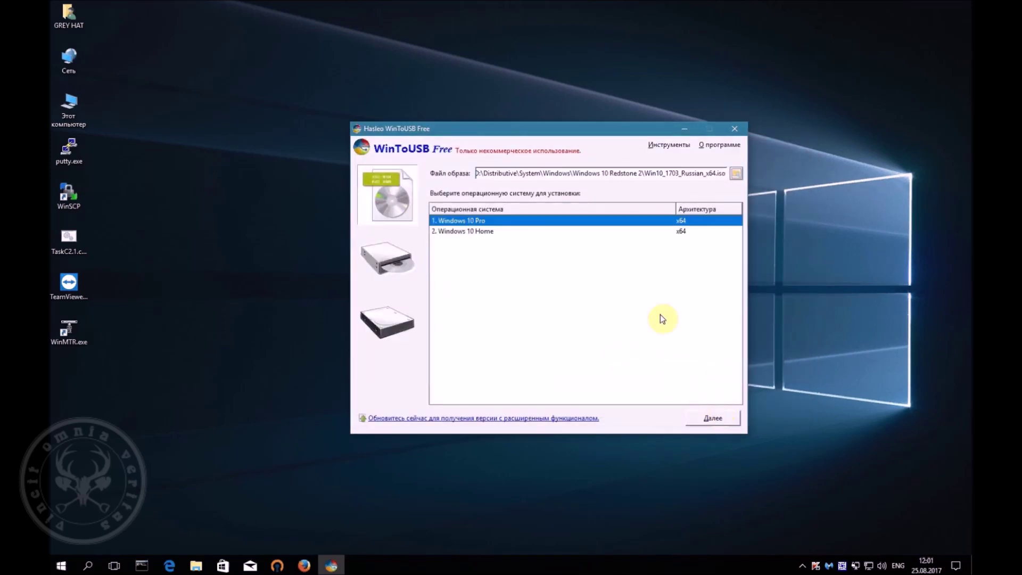
Step: Choose the Windows 10 Pro edition and advance to the target-disk step
left_click(490, 232)
left_click(490, 221)
left_click(493, 232)
left_click(493, 222)
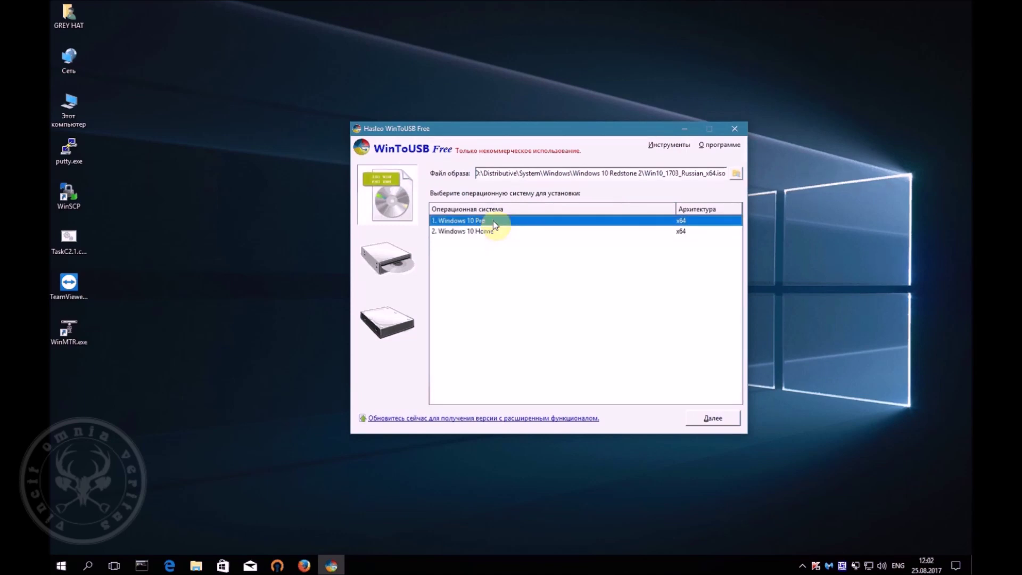
left_click(716, 420)
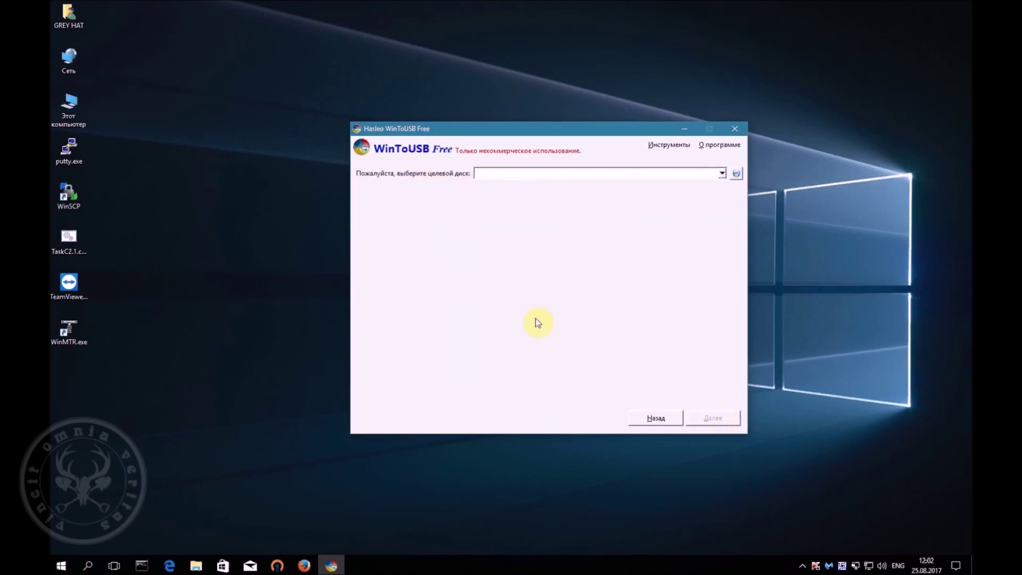
left_click(722, 173)
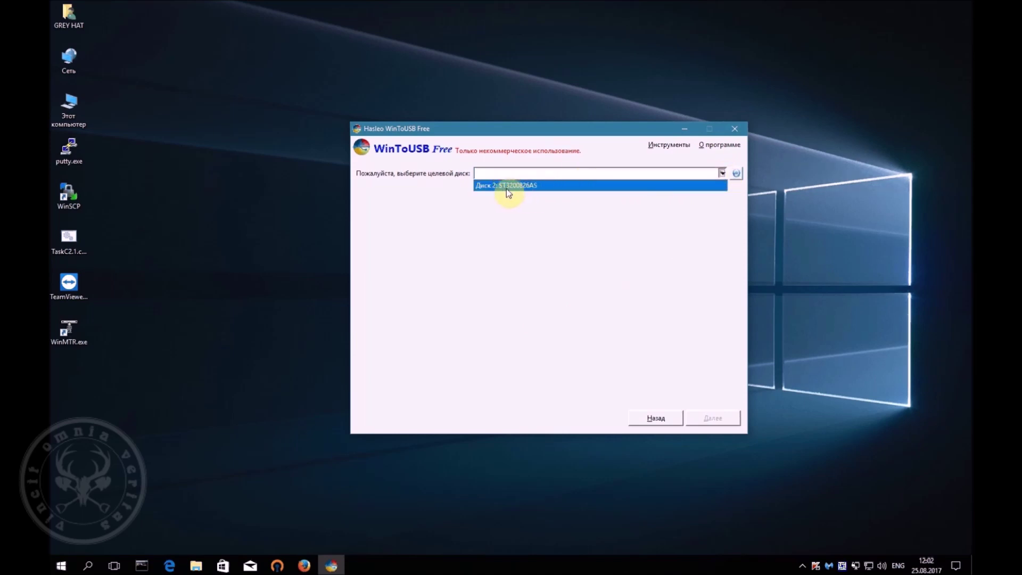
left_click(228, 218)
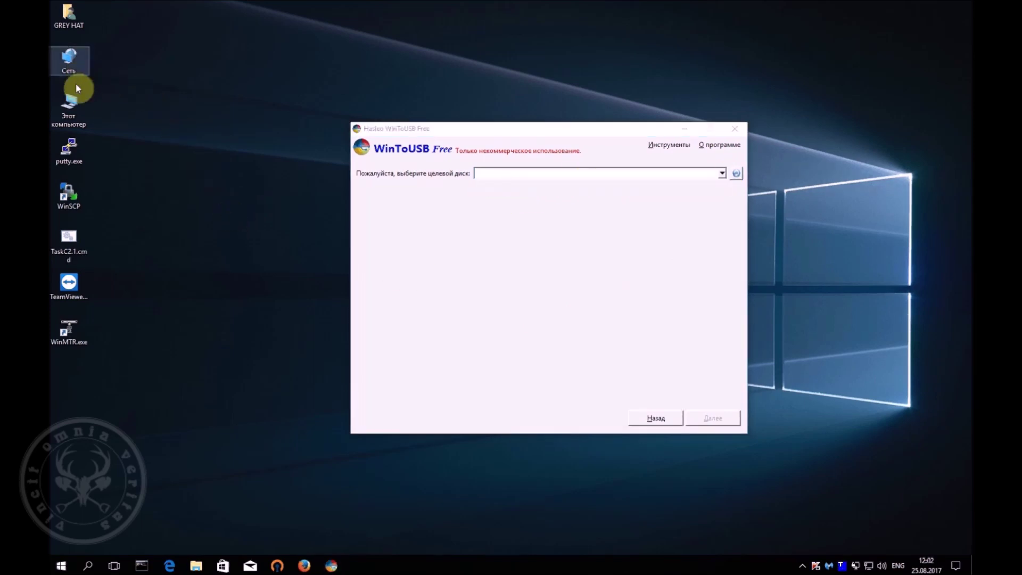
right_click(70, 107)
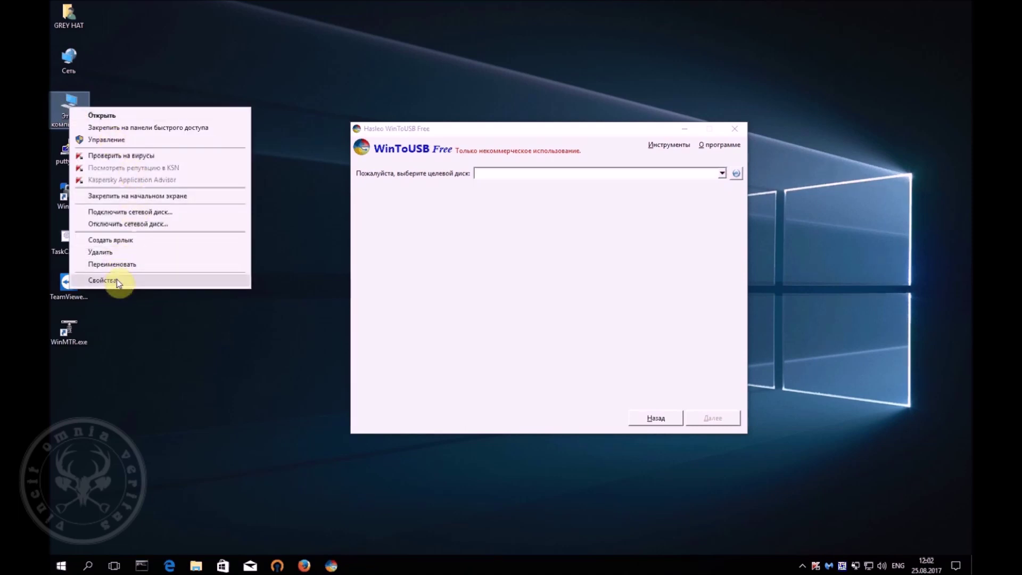
left_click(106, 139)
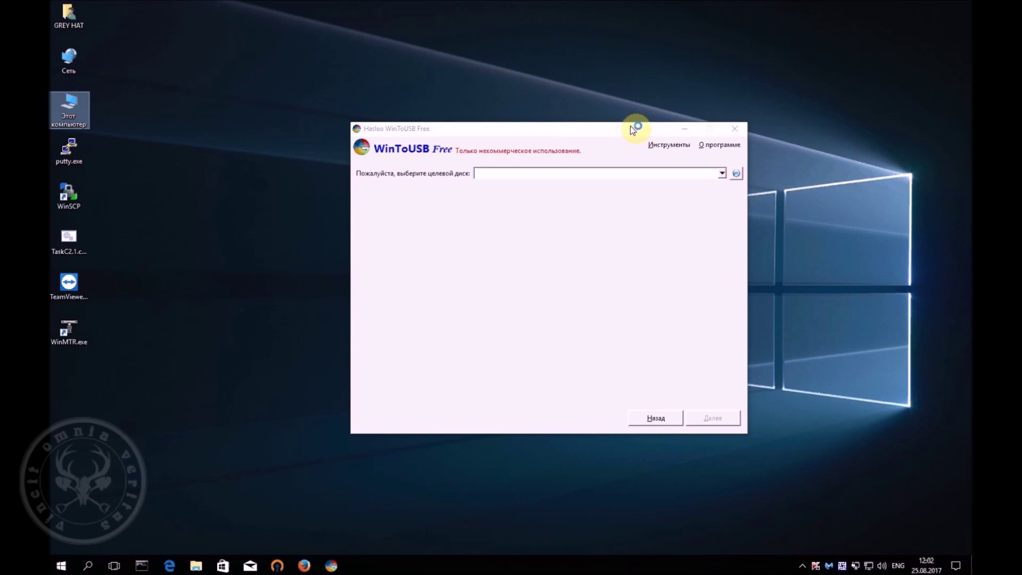
left_click_drag(624, 132, 840, 20)
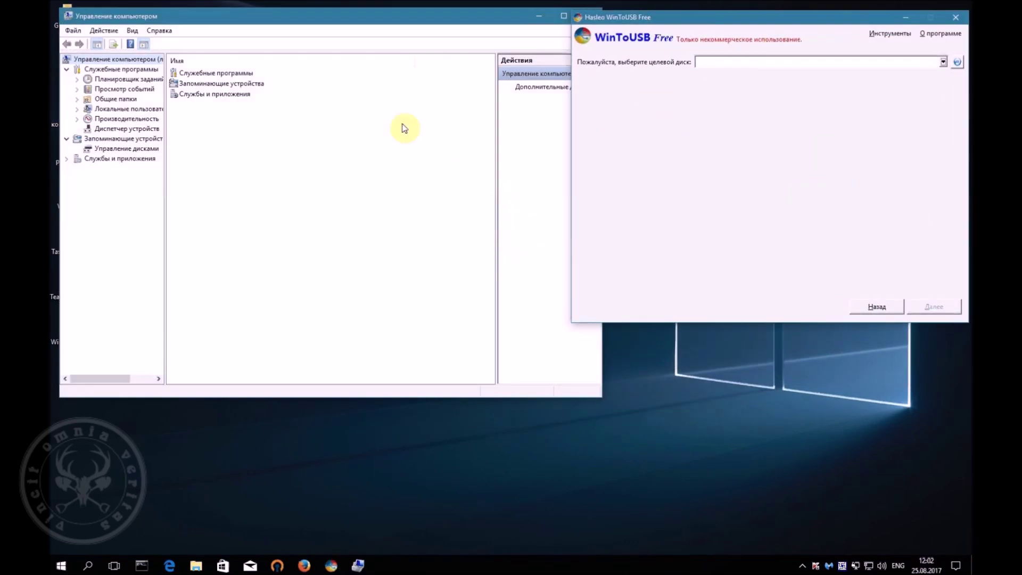
Step: In Device Manager, expand disk drives and locate the ST320082 6AS USB Device
left_click(120, 148)
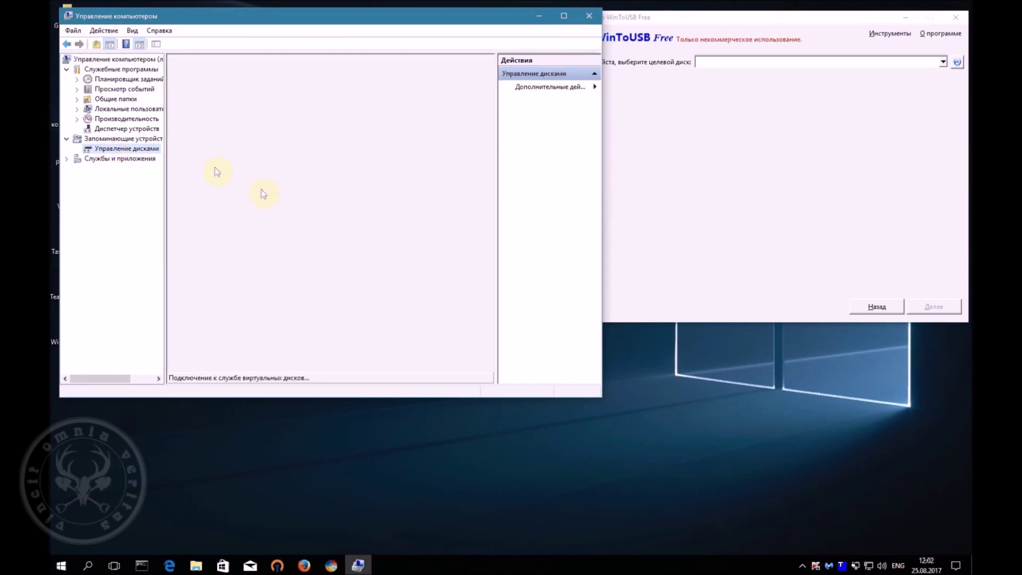
left_click(117, 128)
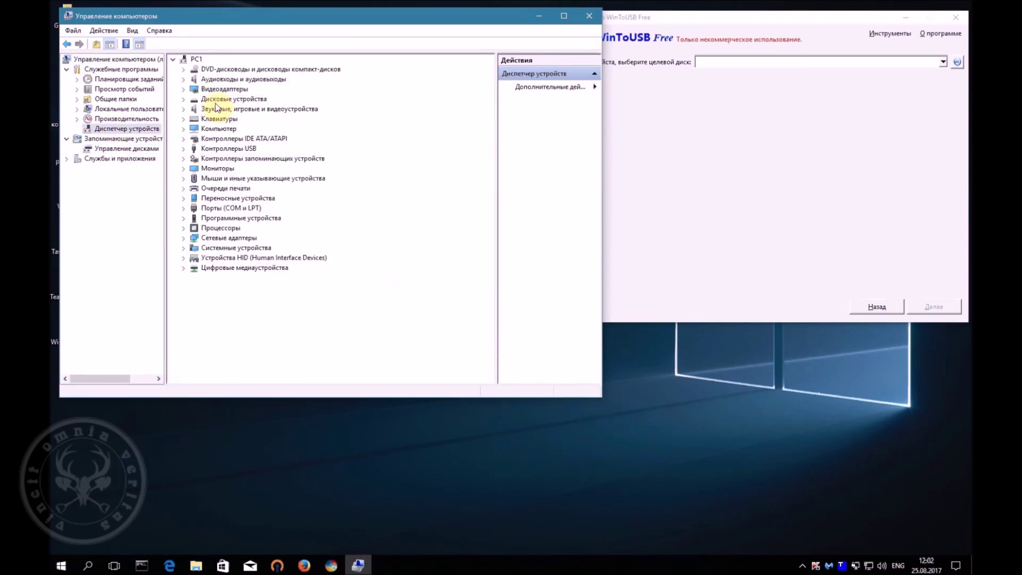
left_click(183, 99)
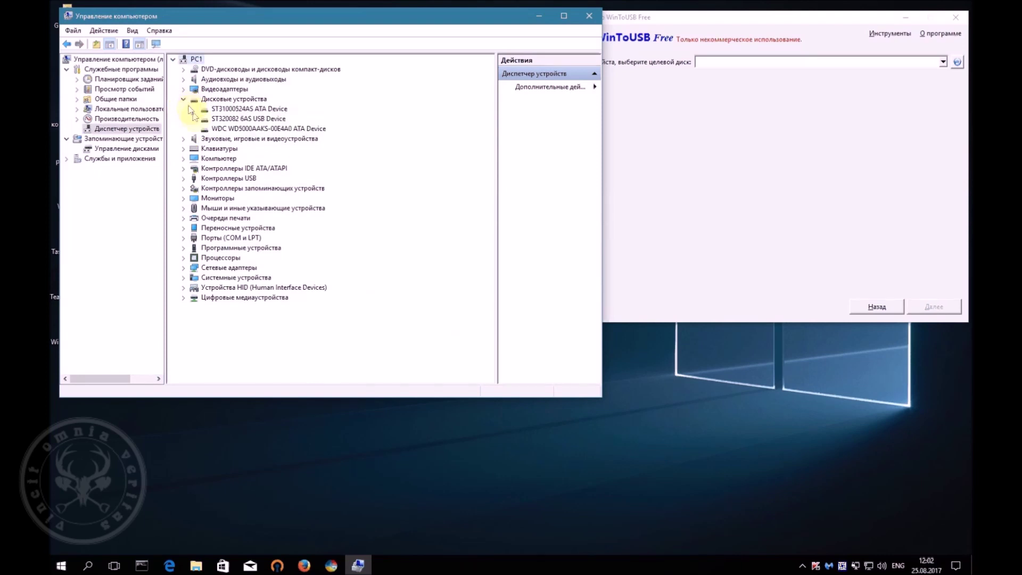
left_click(259, 119)
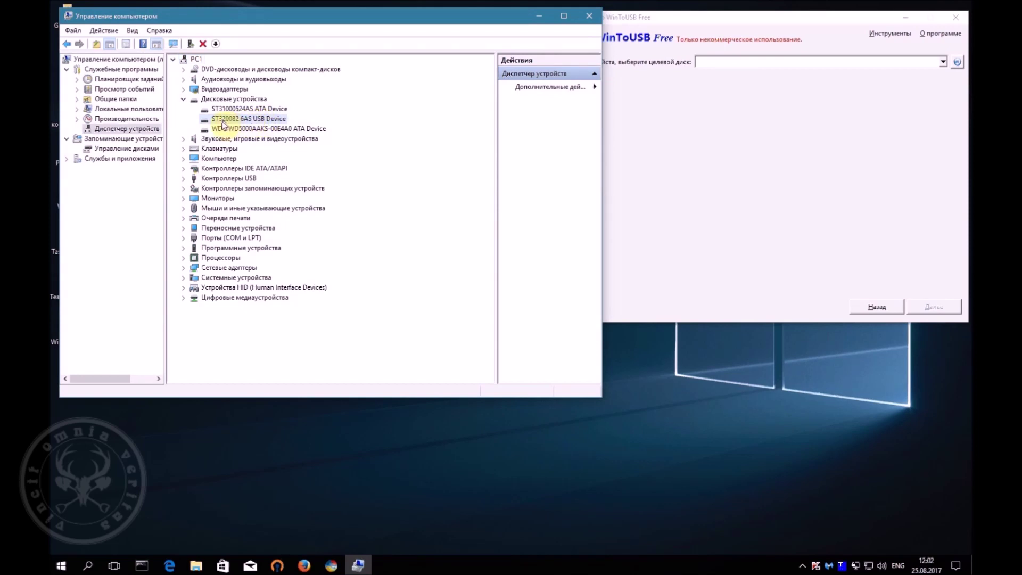
Step: Close Computer Management and move WinToUSB back to the screen centre
left_click(942, 63)
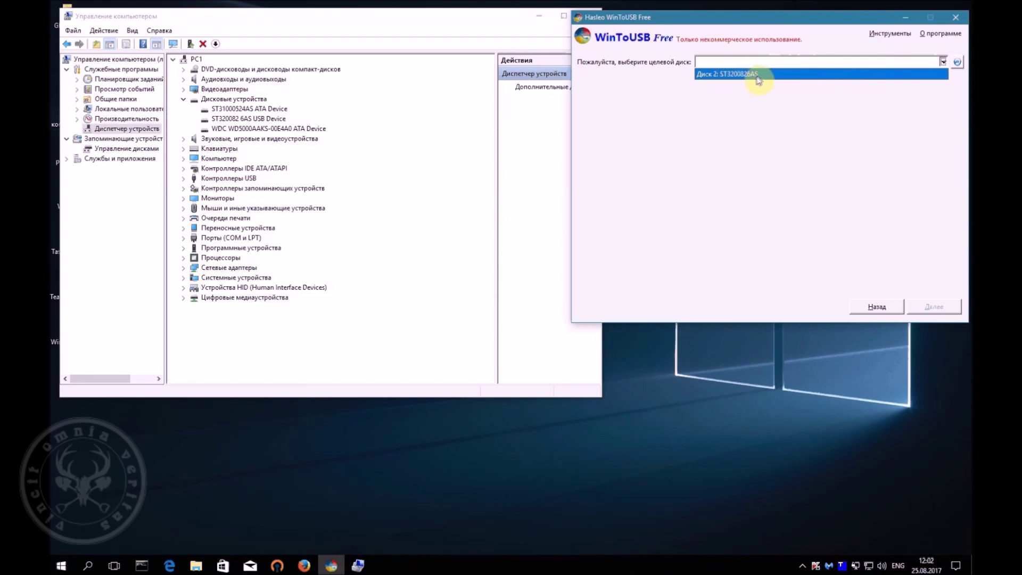
left_click(487, 17)
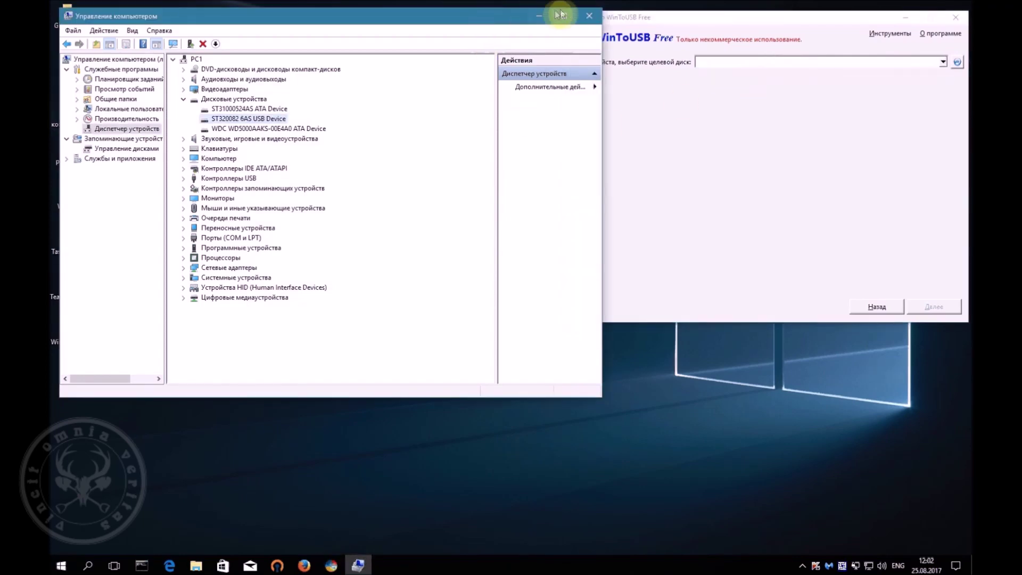
left_click(591, 17)
left_click_drag(689, 16, 458, 126)
left_click(708, 170)
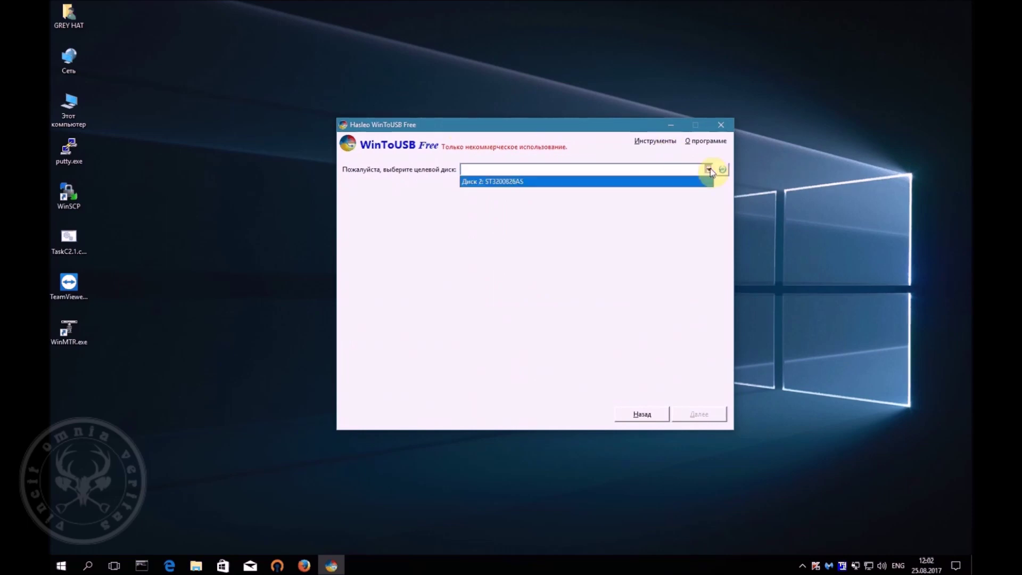
Step: Target Диск 2: ST3200826AS, use partition F: as system and boot partition, and start installing
left_click(612, 181)
left_click_drag(575, 127, 514, 108)
left_click(318, 237)
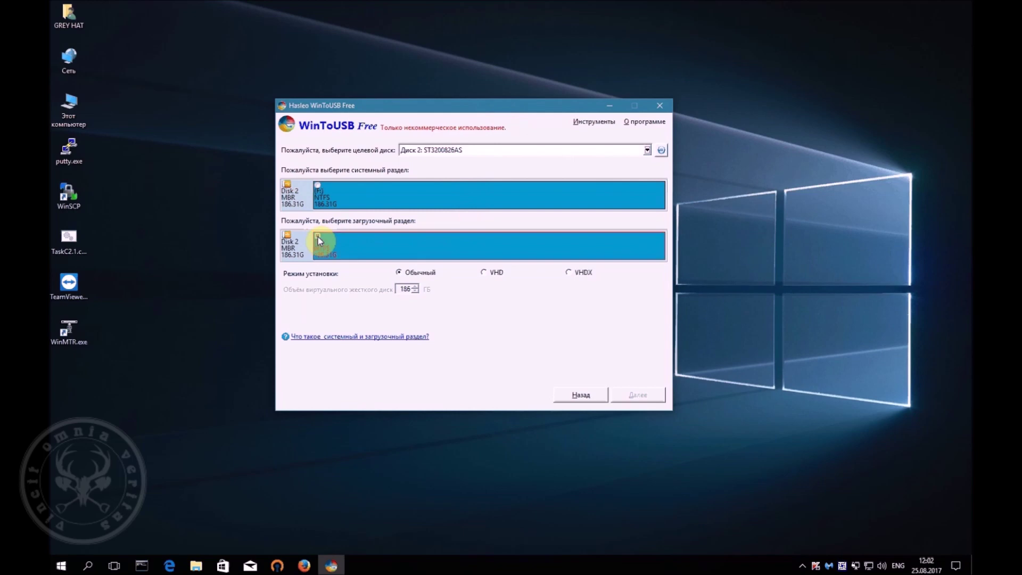
left_click(318, 199)
left_click(319, 185)
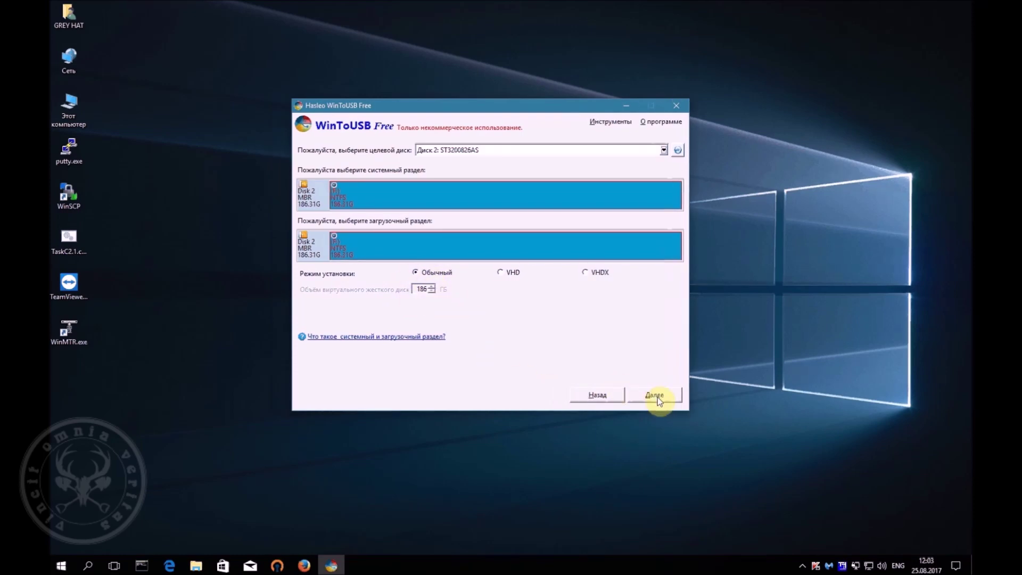
left_click(657, 397)
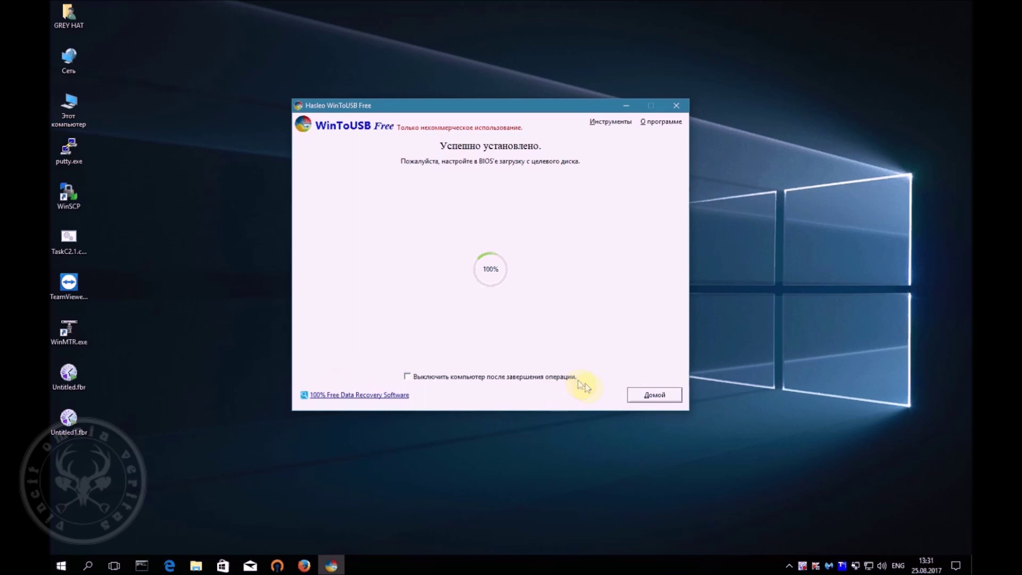
Step: After the 100% success message, return to the start page and close WinToUSB
left_click(653, 394)
left_click(681, 107)
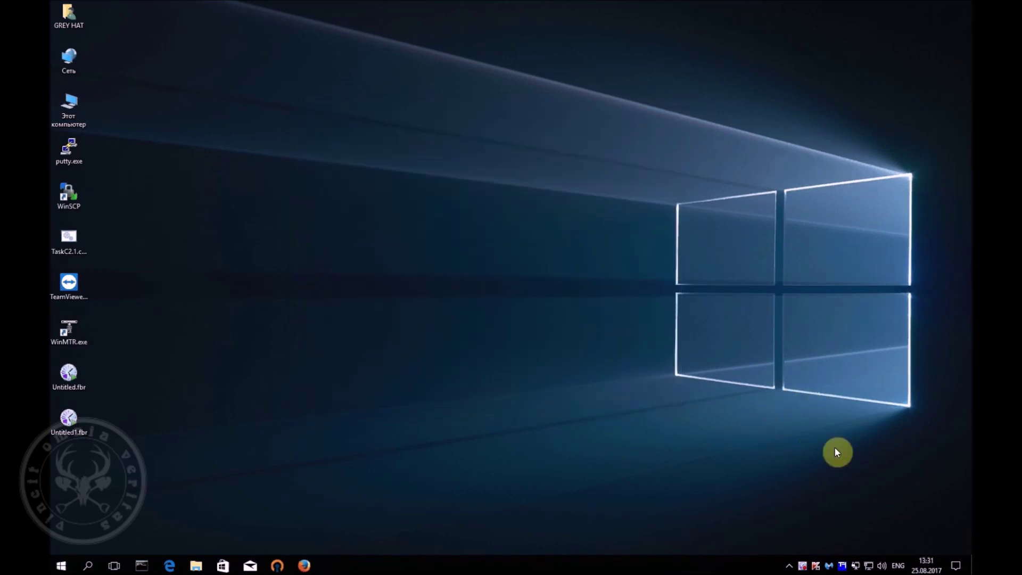